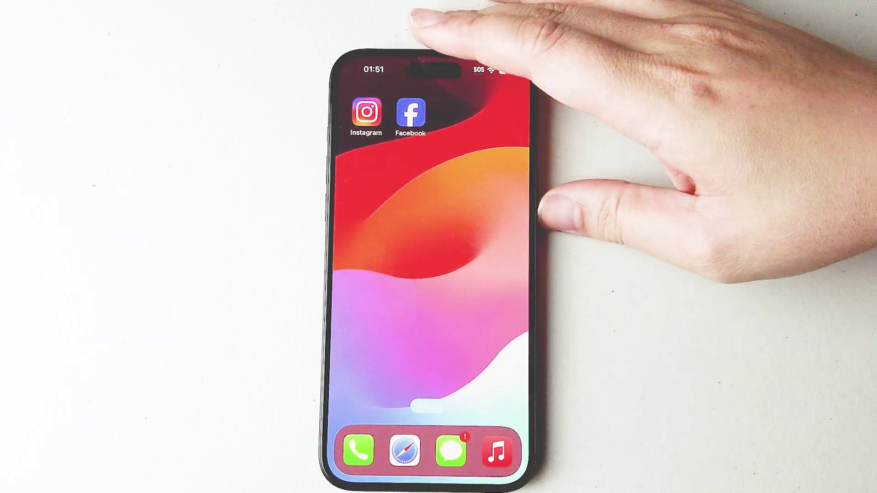
Launch Facebook from the Home Screen and go to Menu > Settings & privacy > Settings
click(402, 117)
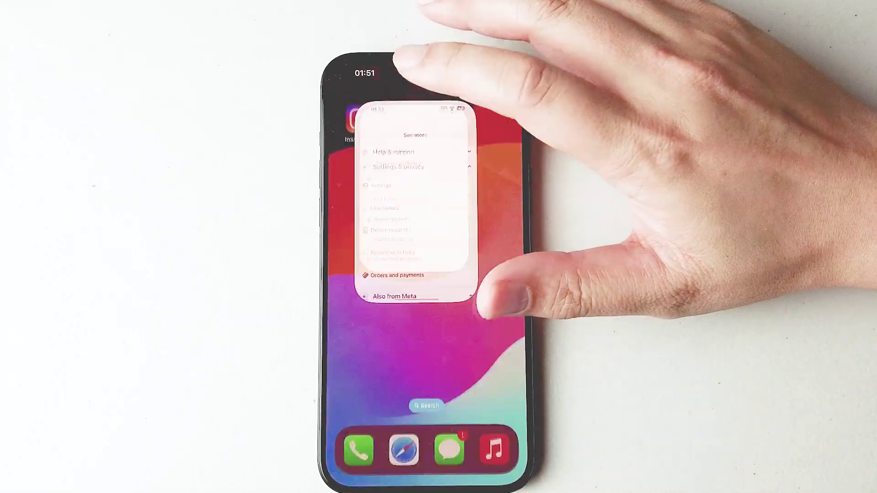
scroll(426, 206, up, 1)
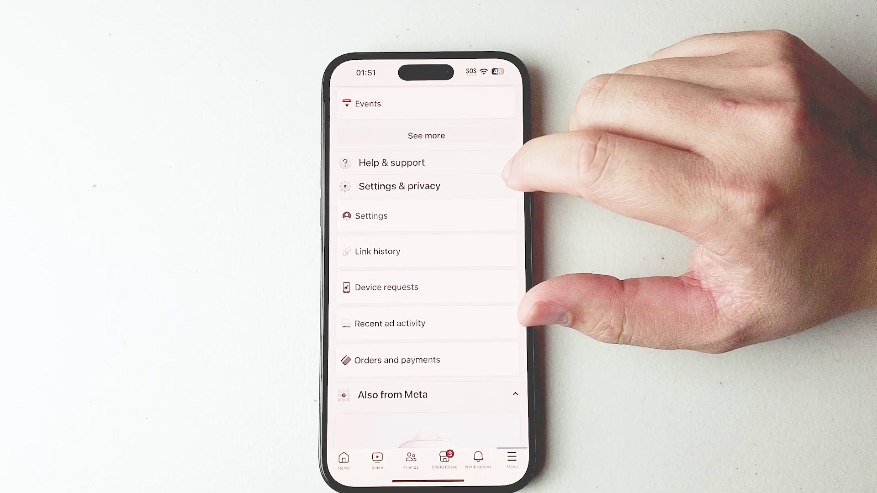
click(453, 186)
click(466, 186)
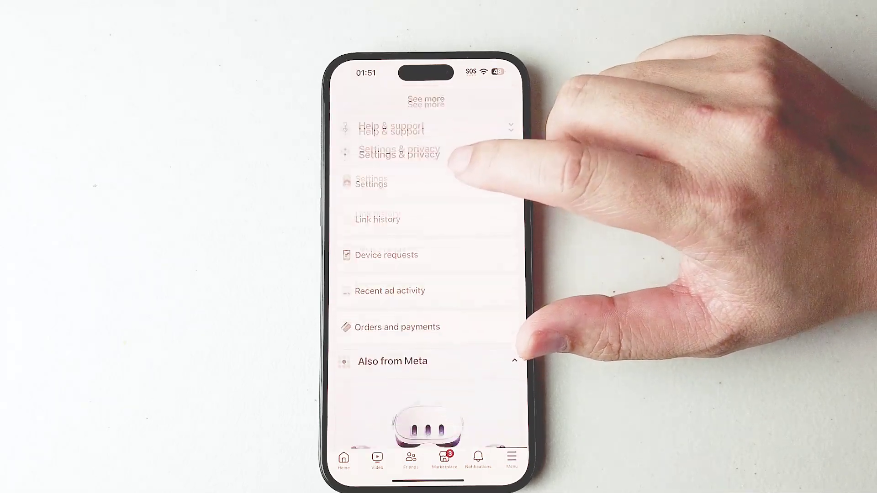
click(473, 145)
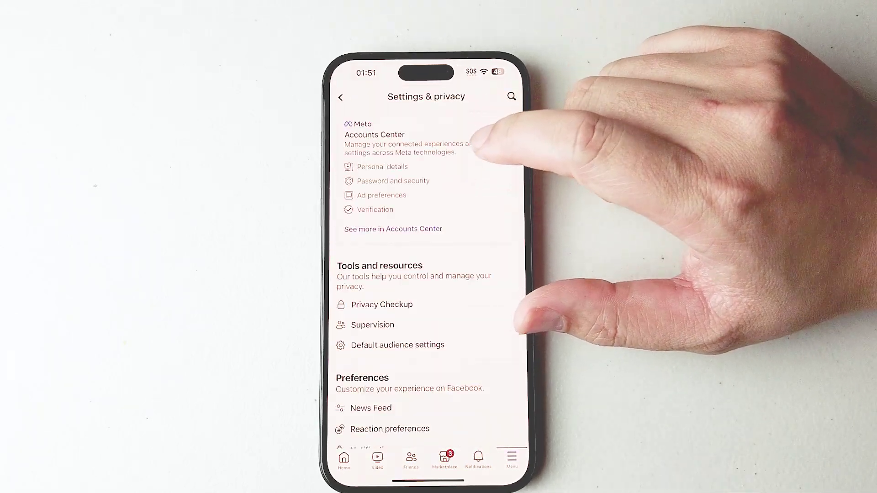
scroll(463, 301, down, 5)
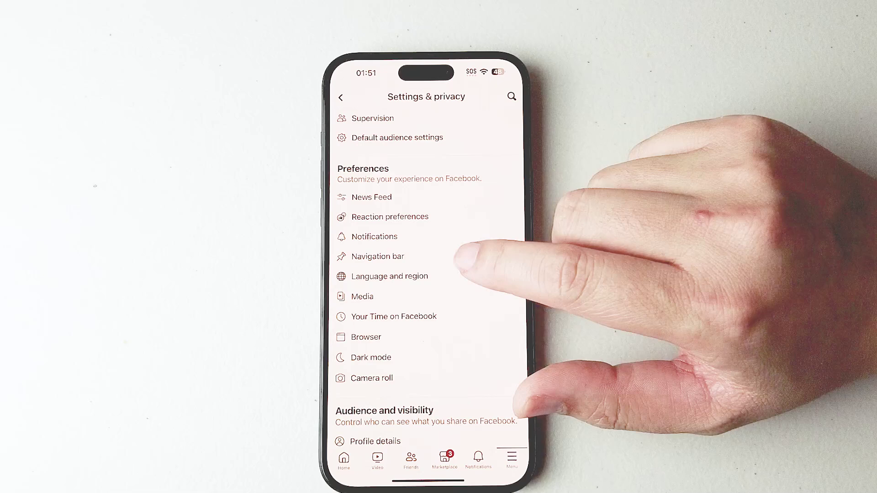
scroll(455, 296, down, 1)
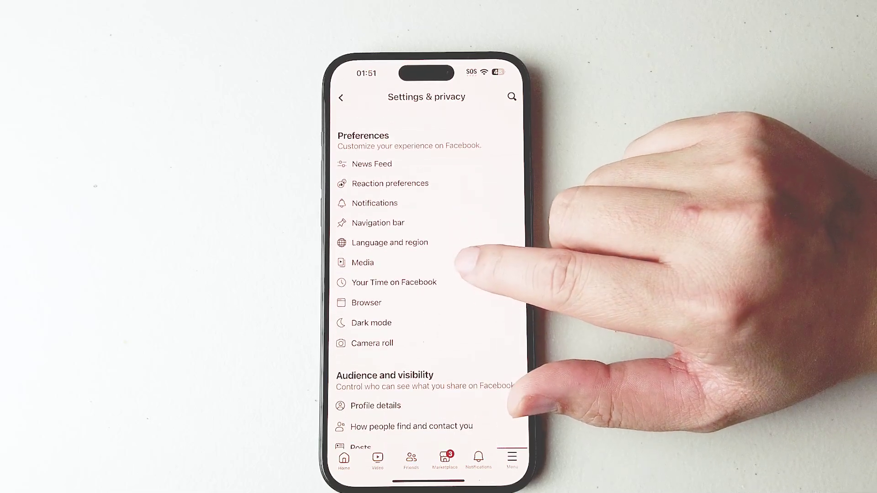
scroll(455, 264, down, 1)
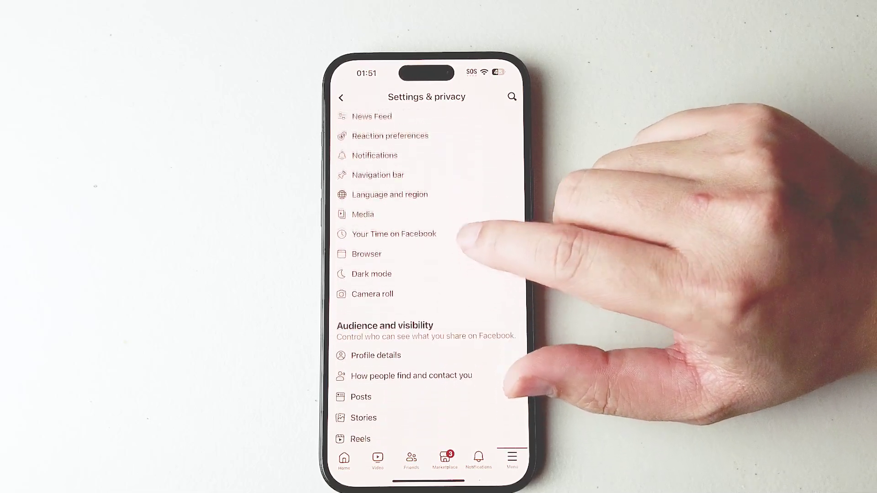
scroll(466, 247, down, 3)
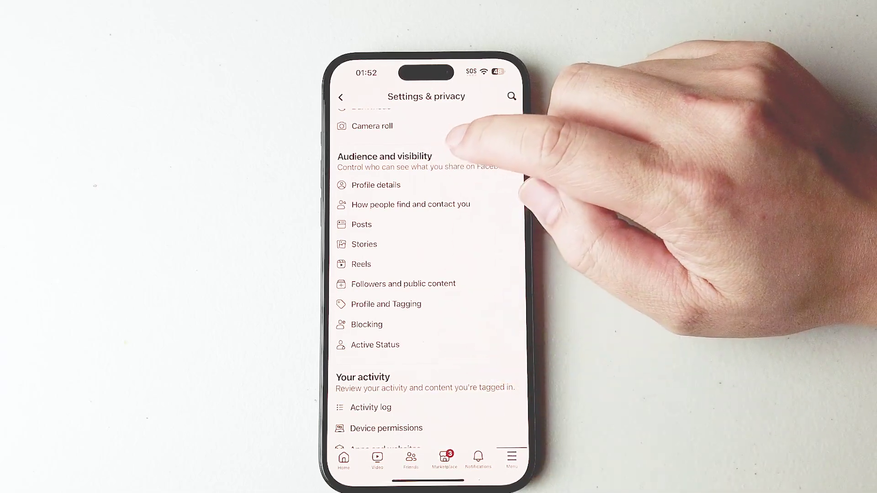
scroll(453, 295, down, 1)
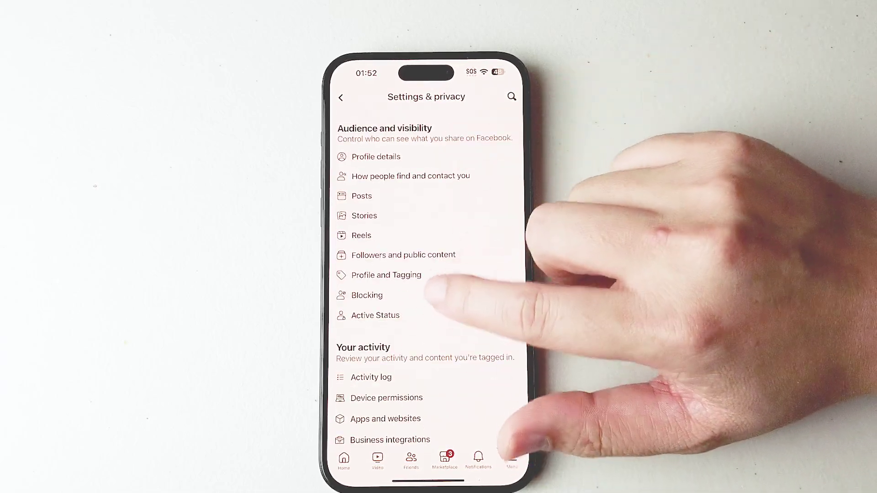
scroll(425, 260, down, 1)
scroll(432, 302, up, 1)
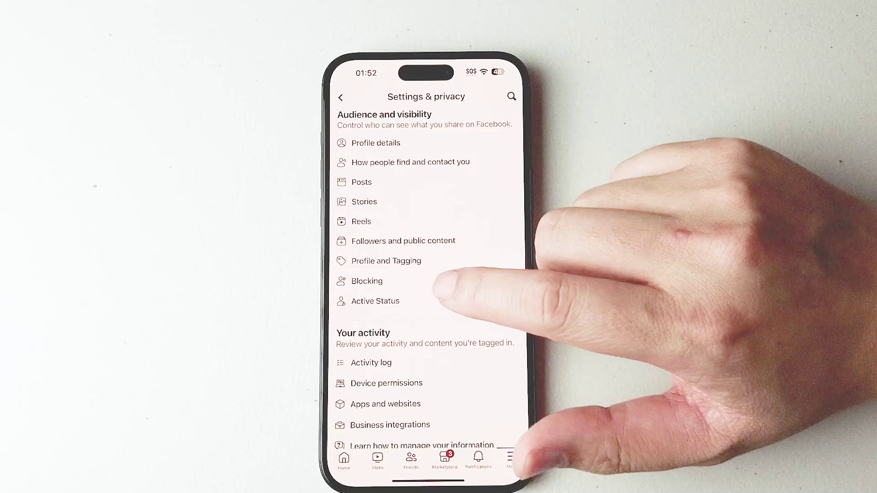
Open Active Status under Audience and visibility and tap the 'Show when you're active' toggle
click(411, 301)
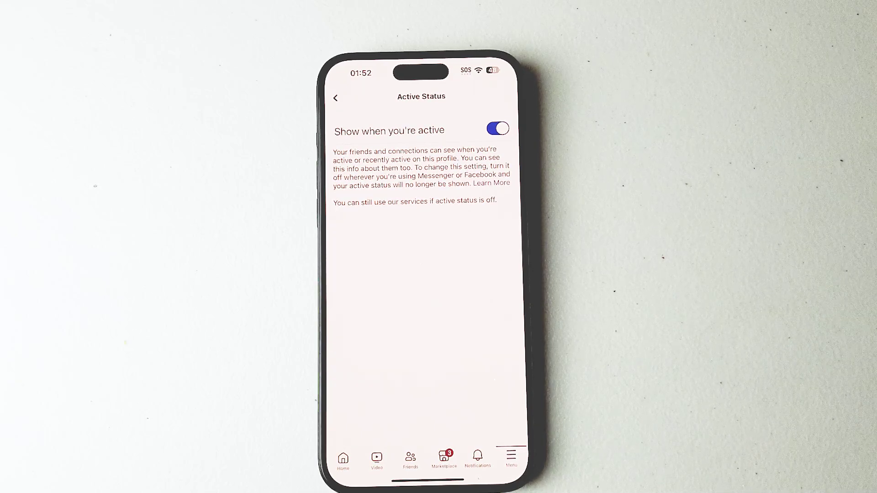
click(497, 129)
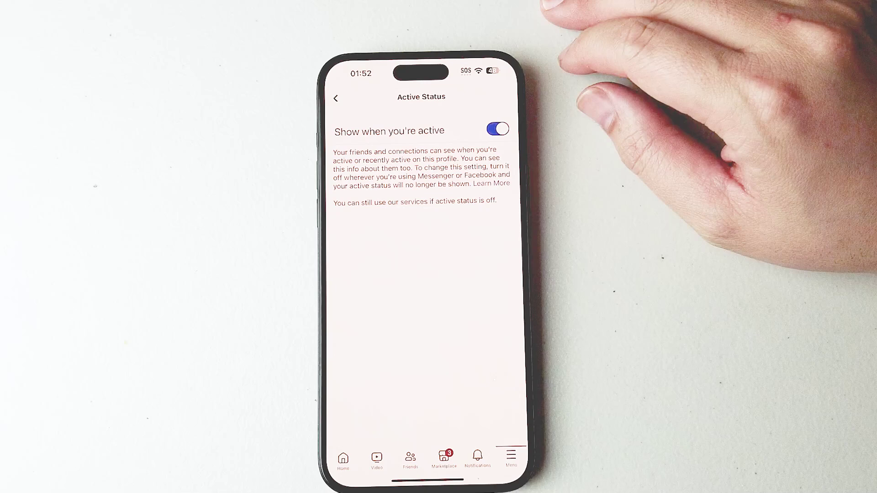